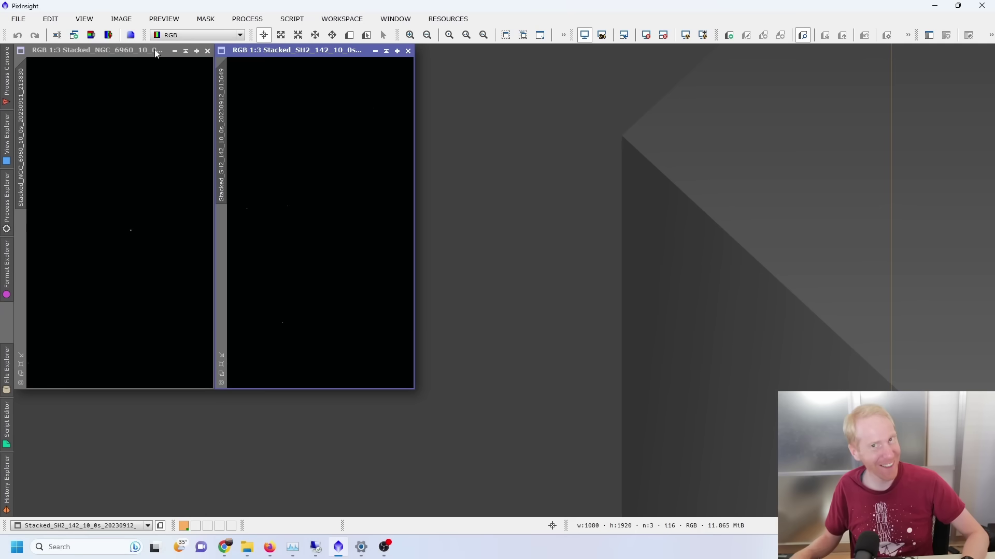
Apply STF AutoStretch to the NGC 6960 and SH2_142 image displays in turn.
left_click(154, 50)
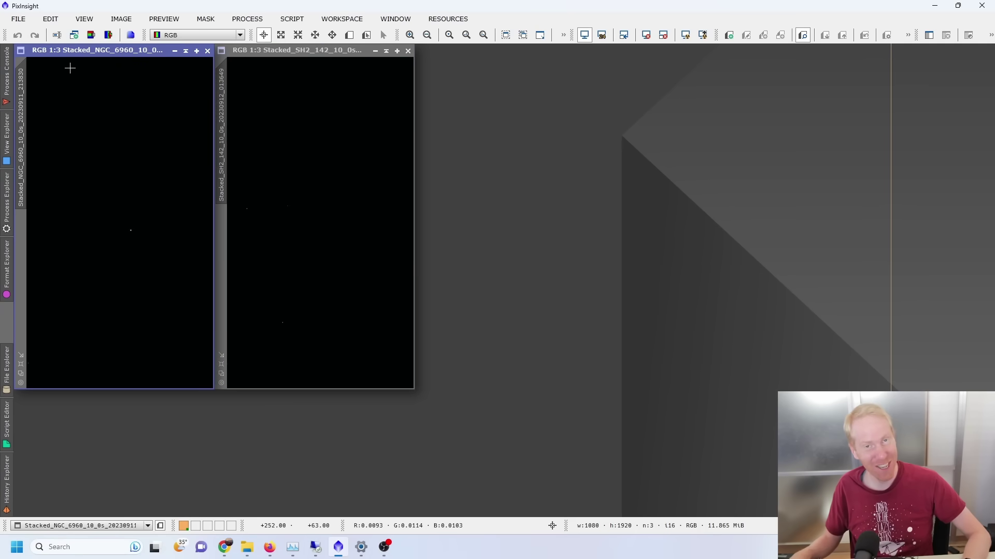
left_click(332, 78)
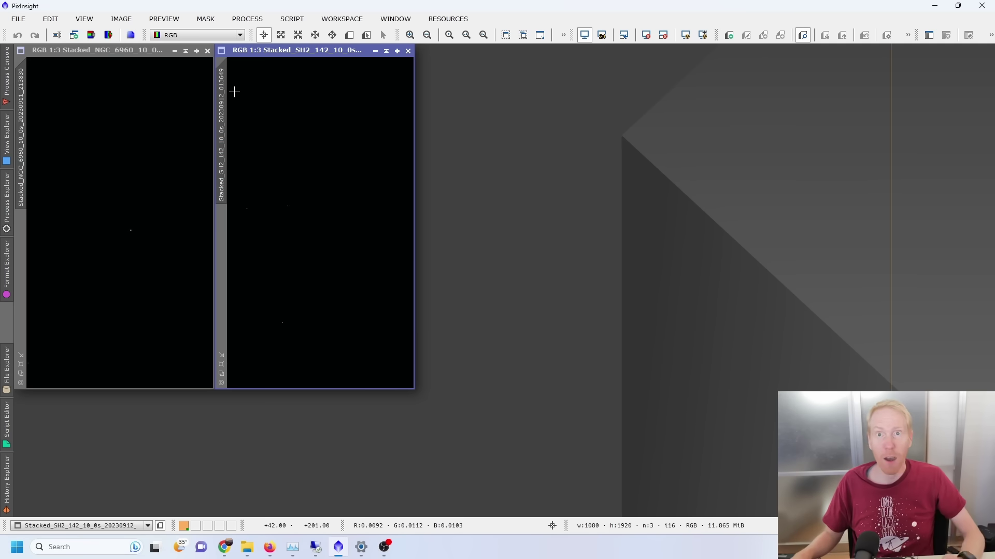
left_click(107, 51)
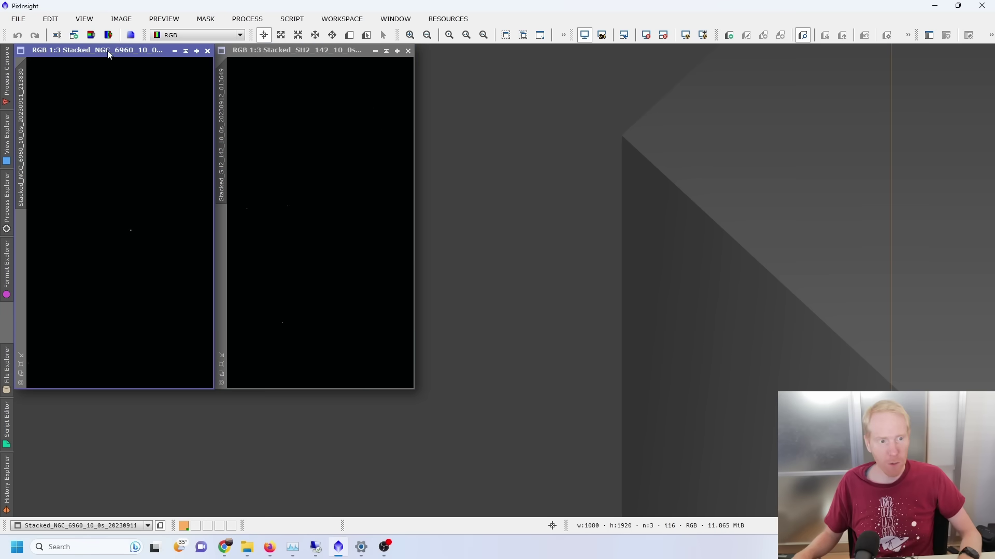
left_click(687, 39)
left_click(281, 53)
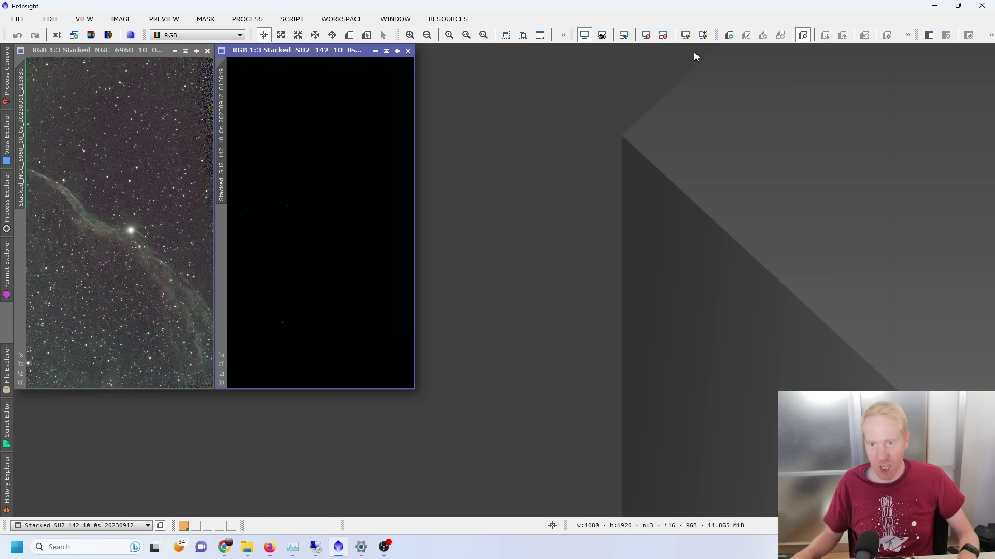
left_click(686, 36)
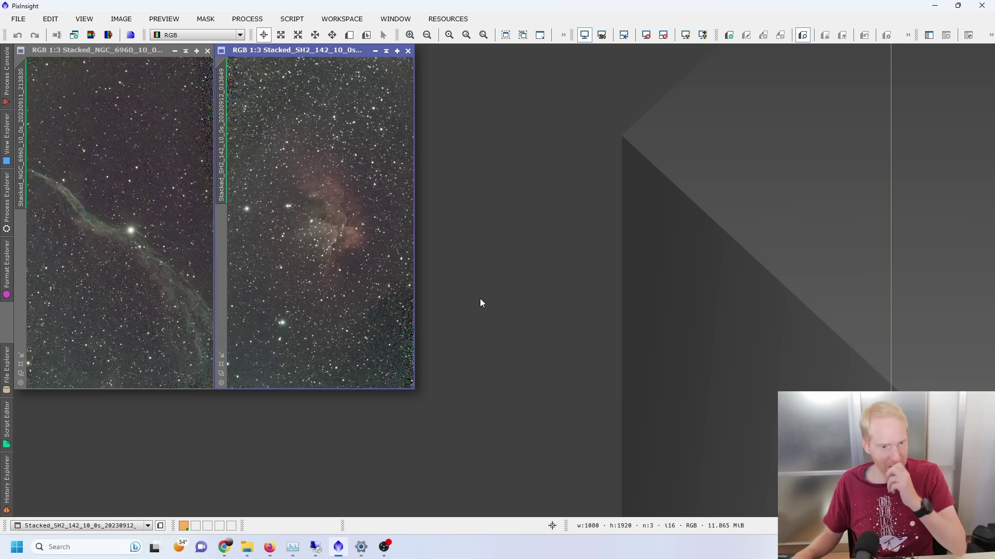
left_click(107, 55)
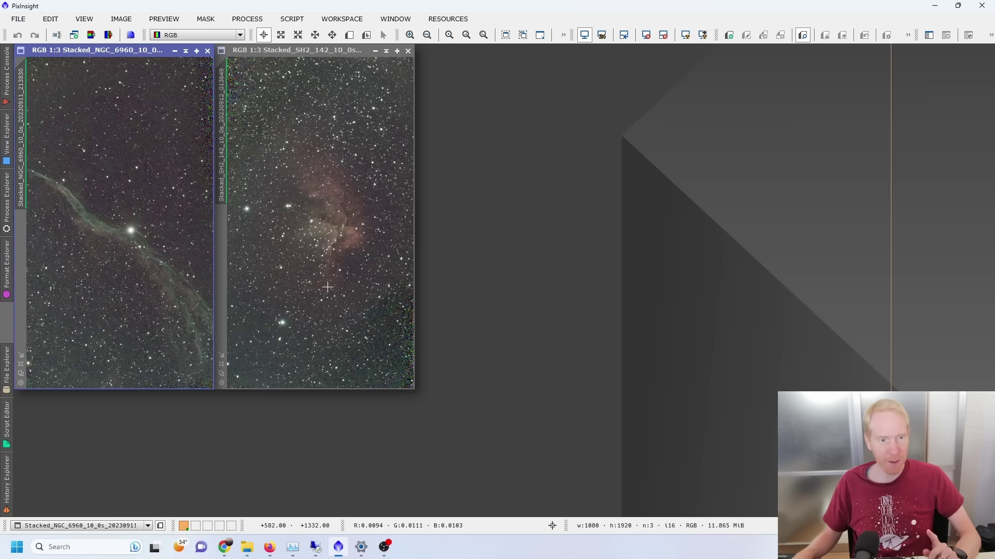
Enlarge the SH2_142 image to full size for inspection, then restore it beside NGC 6960.
mouse_move(4, 181)
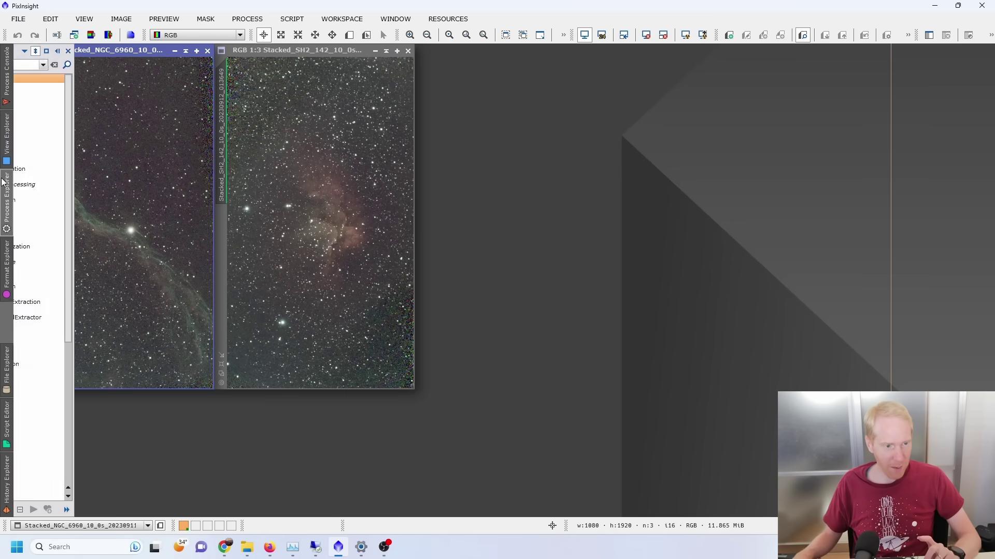
left_click(352, 148)
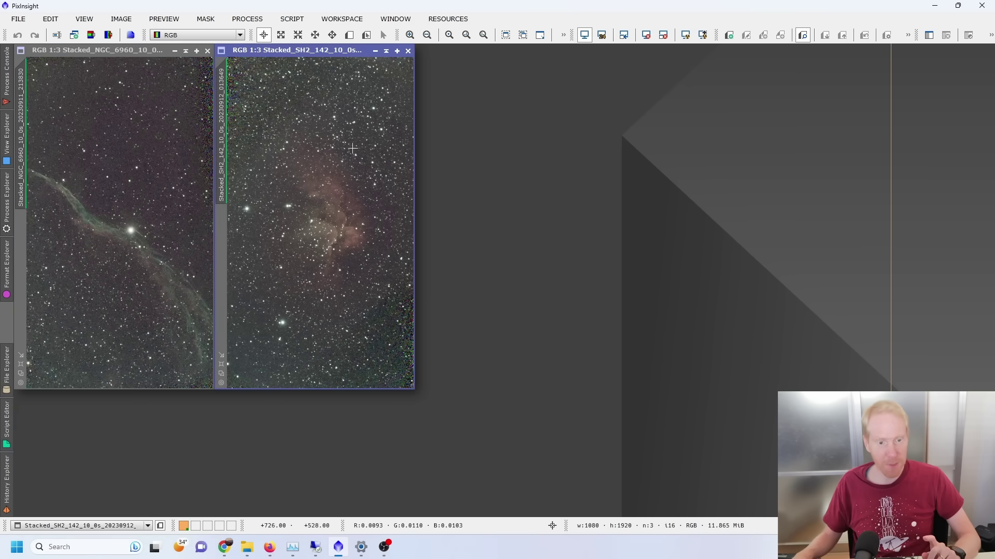
double_click(274, 230)
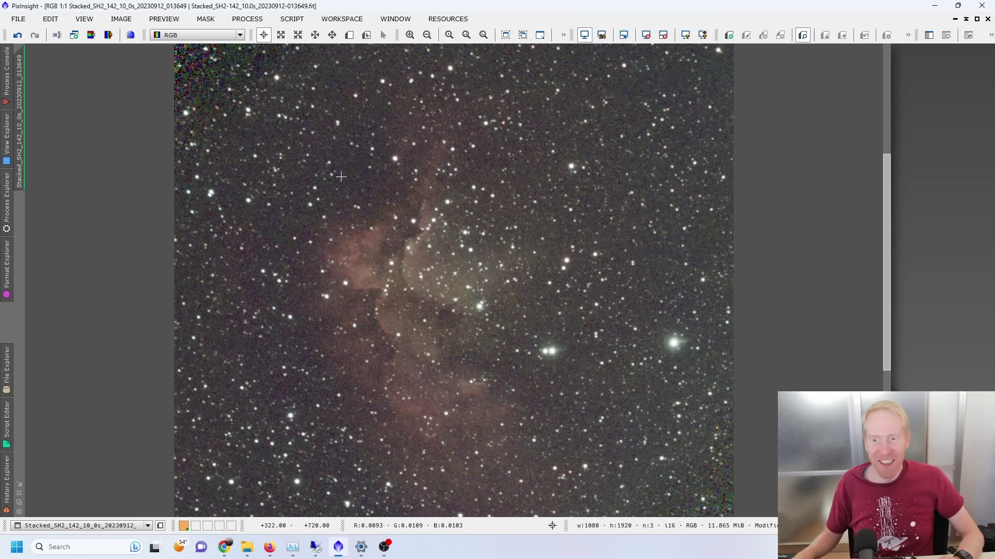
left_click(979, 19)
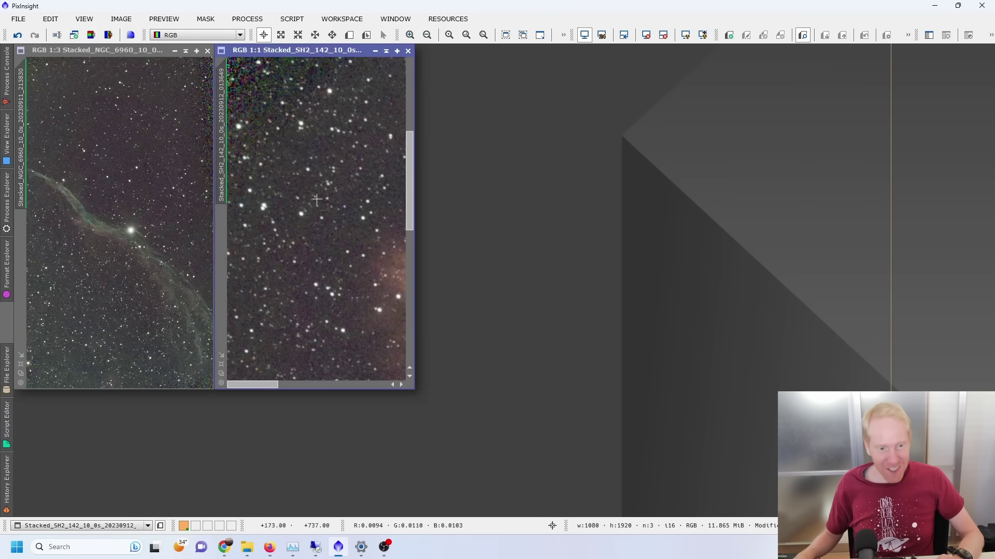
scroll(258, 265, "down", 2)
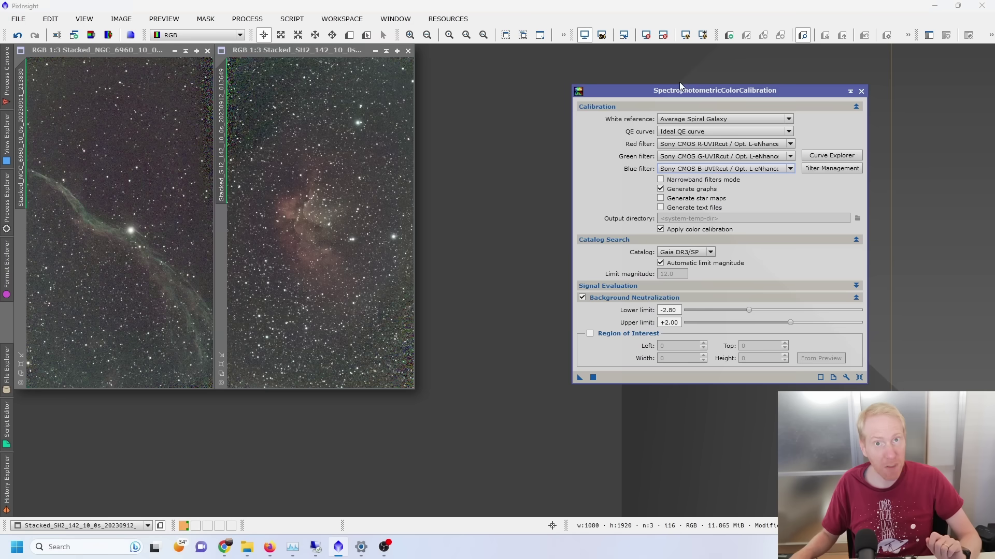
Close the colour calibration settings and zoom the nebula images in and out to check noise.
left_click(861, 91)
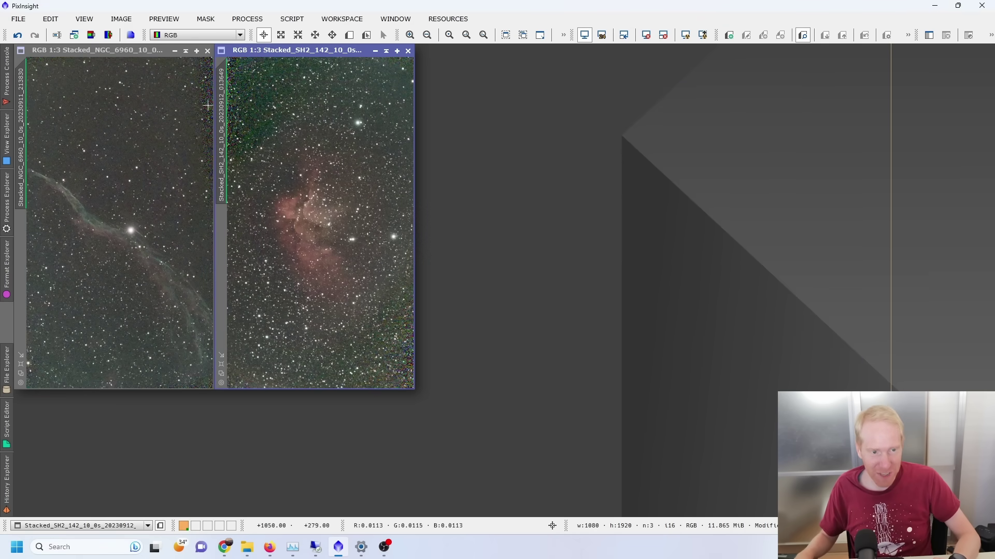
scroll(192, 83, "up", 2)
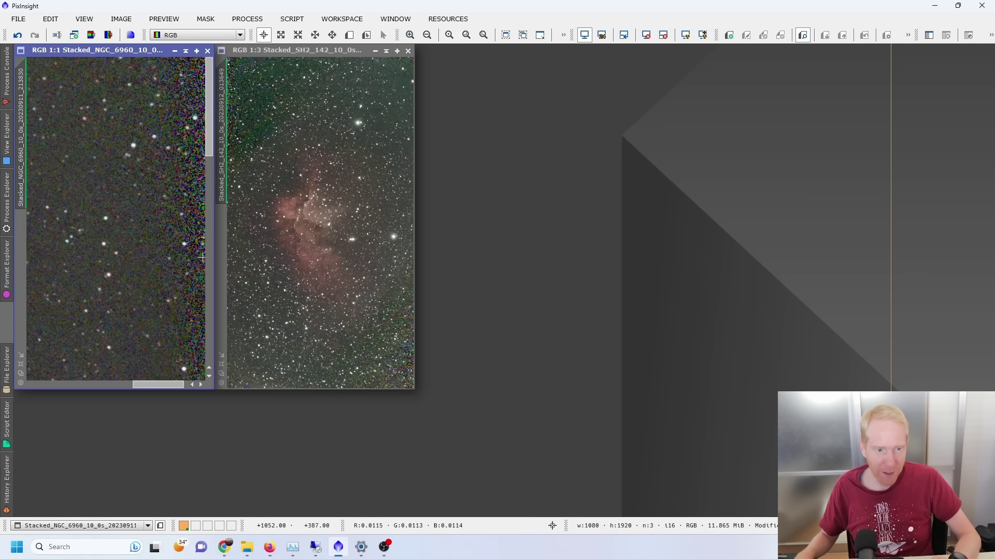
left_click(270, 93)
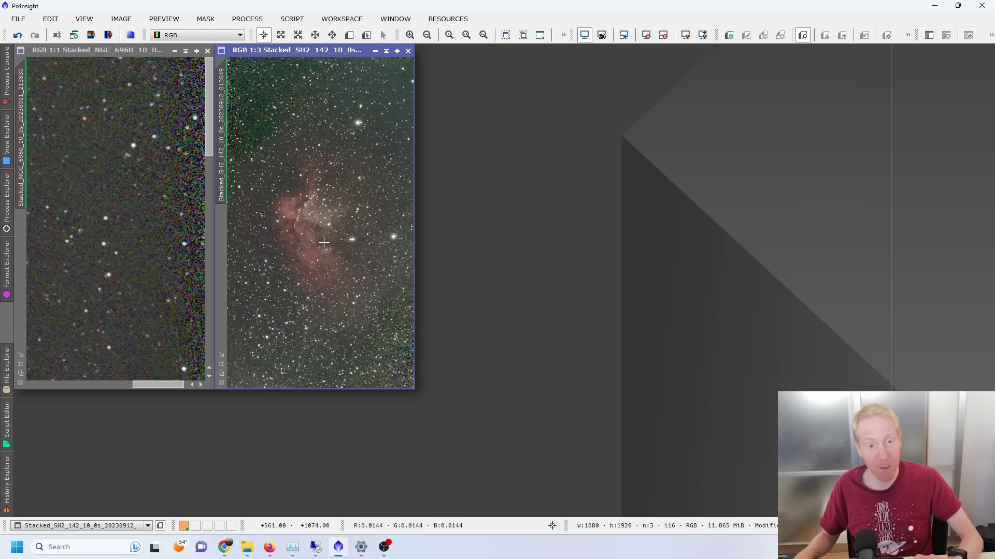
scroll(324, 243, "down", 1)
scroll(311, 241, "up", 1)
left_click(139, 245)
scroll(139, 246, "down", 2)
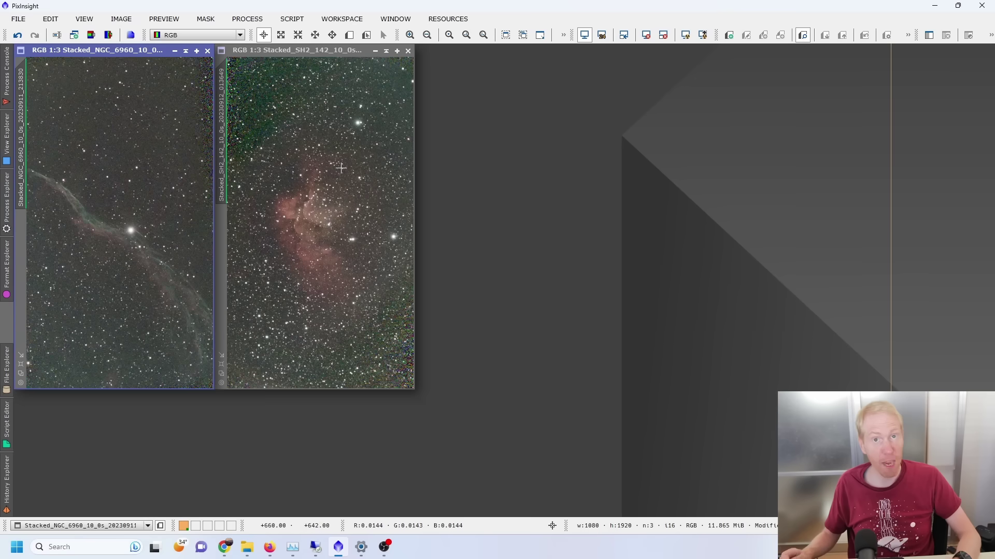
Crop the SH2_142 Wizard Nebula image with DynamicCrop and move its window rightward.
left_click(6, 199)
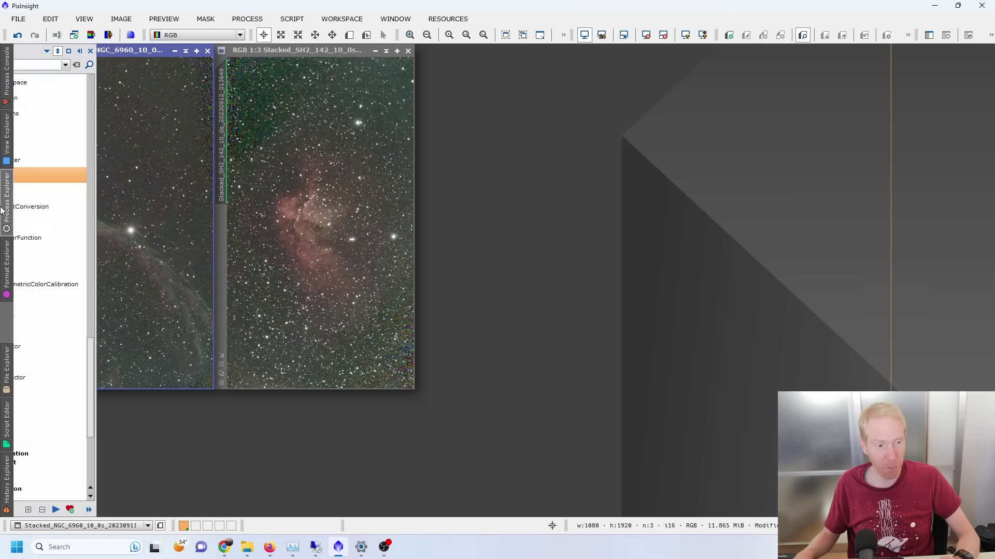
double_click(57, 173)
left_click(310, 232)
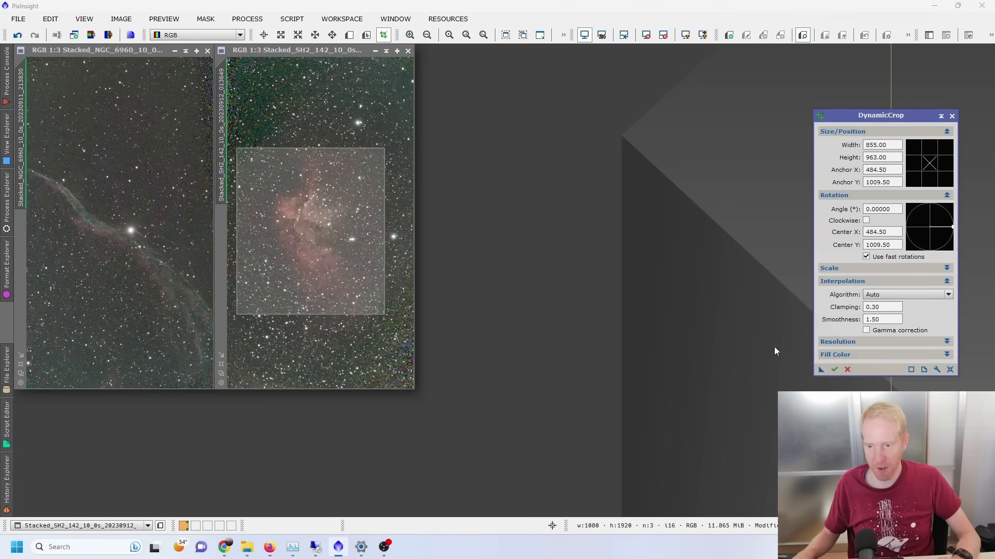
left_click(834, 369)
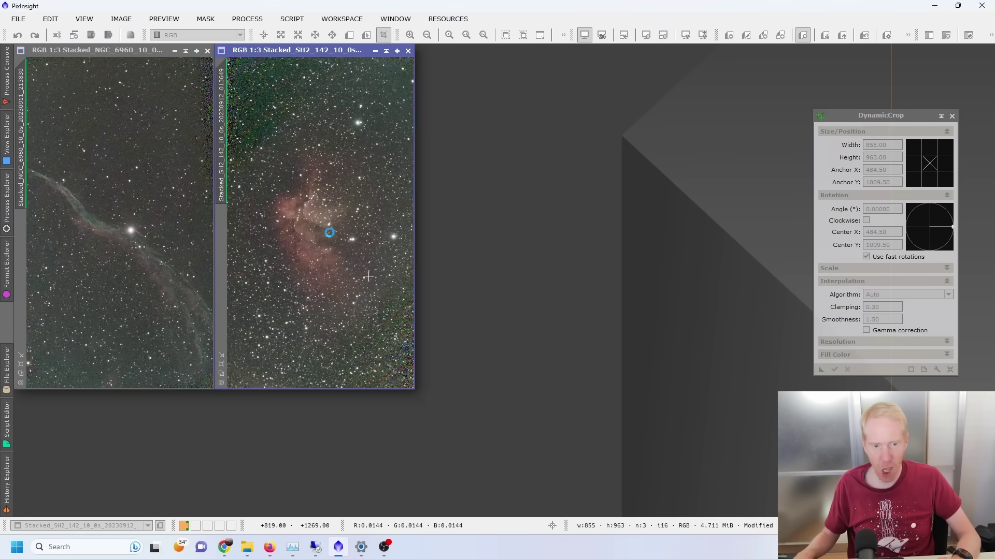
scroll(307, 216, "up", 1)
scroll(309, 217, "down", 1)
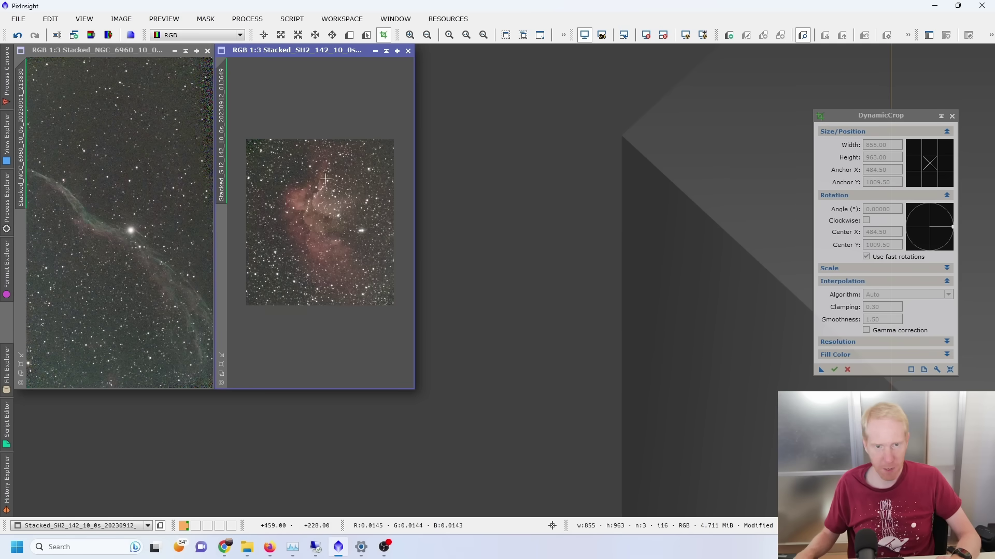
left_click_drag(375, 54, 602, 76)
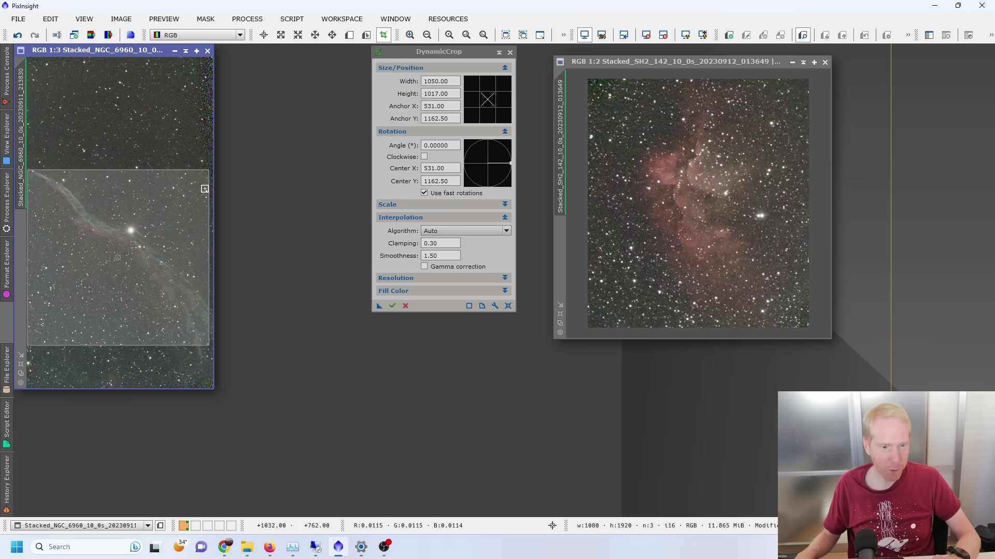
Crop NGC 6960 to 1044 by 1002 pixels, discarding its astrometric solution, then enlarge its window.
left_click(392, 306)
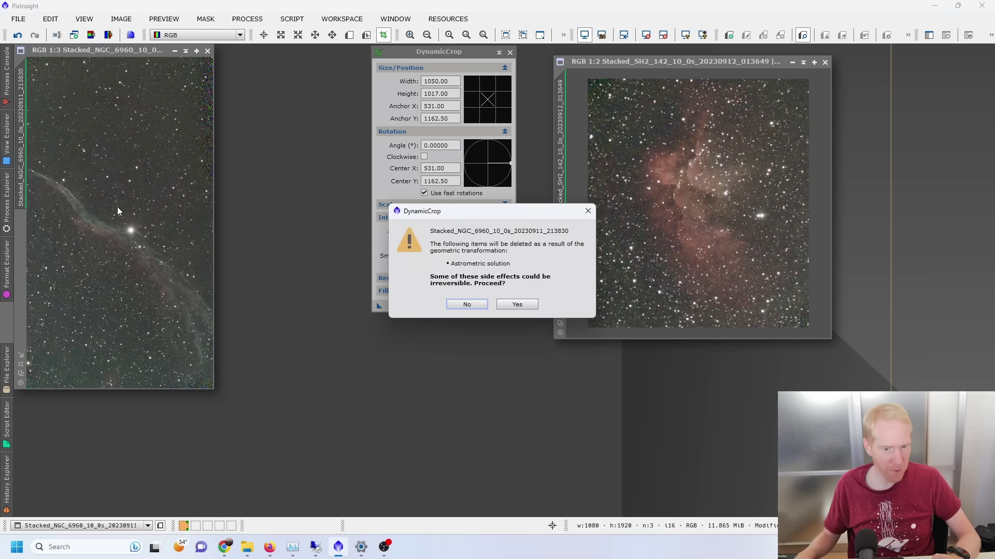
left_click(517, 304)
left_click(510, 54)
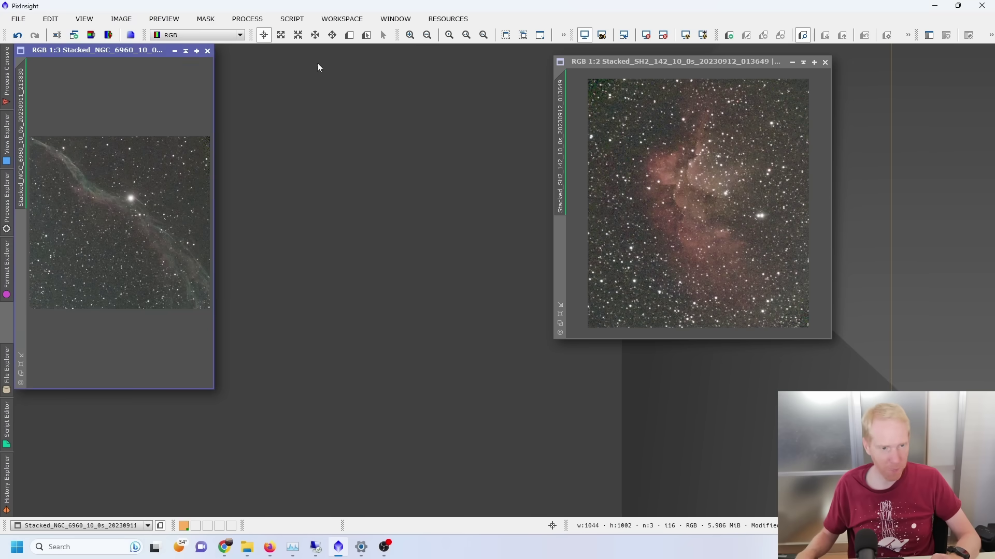
left_click_drag(214, 389, 542, 409)
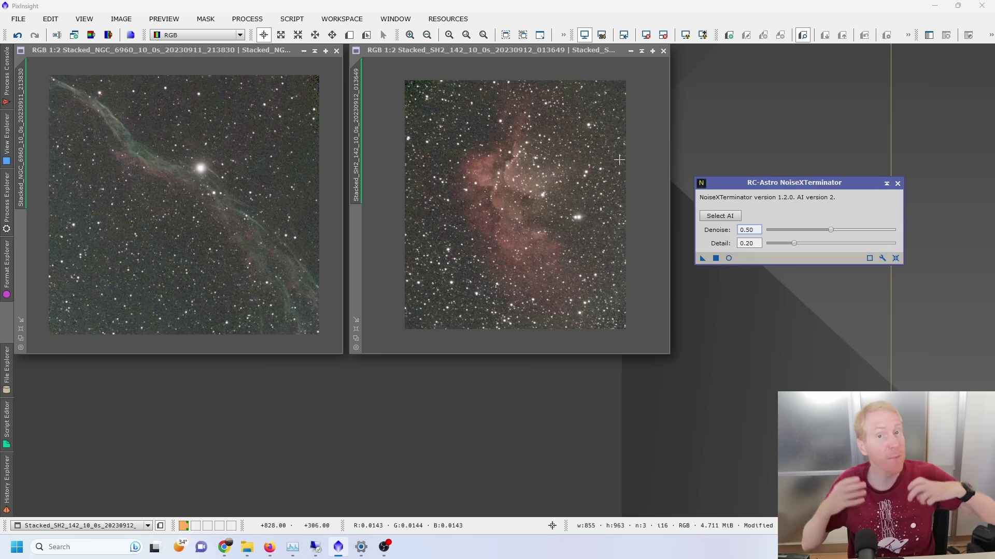
Apply NoiseXTerminator (Denoise 0.50, Detail 0.20) to the NGC 6960 image.
left_click(703, 258)
left_click_drag(704, 258, 241, 200)
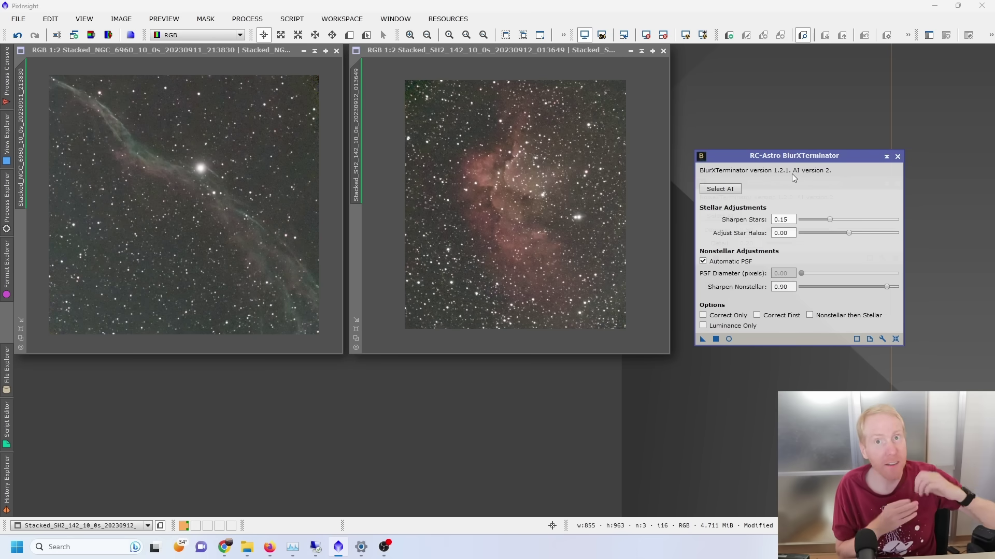
Close the BlurXTerminator tool window.
left_click(897, 157)
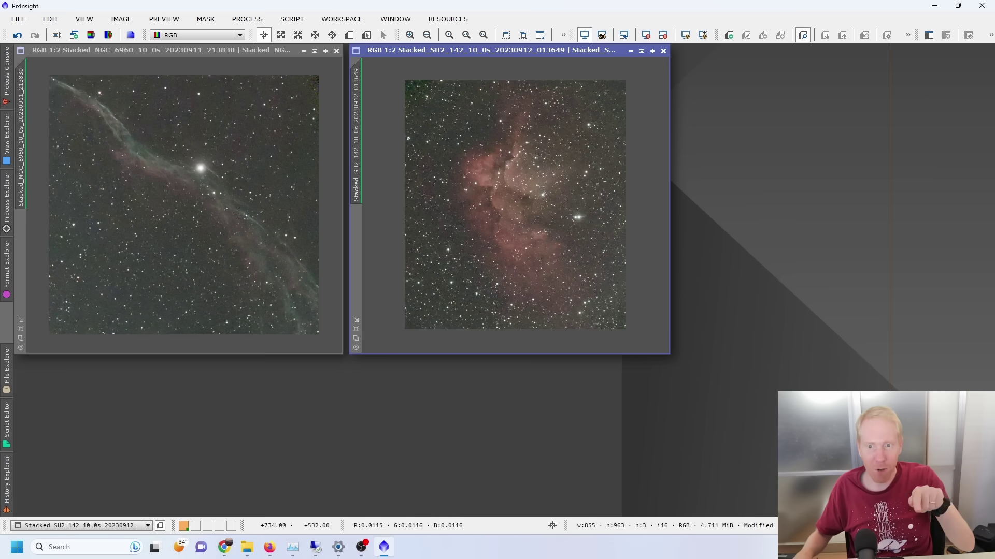
Reset the screen transfer functions on the SH2 and NGC 6960 images.
left_click(646, 35)
left_click(160, 59)
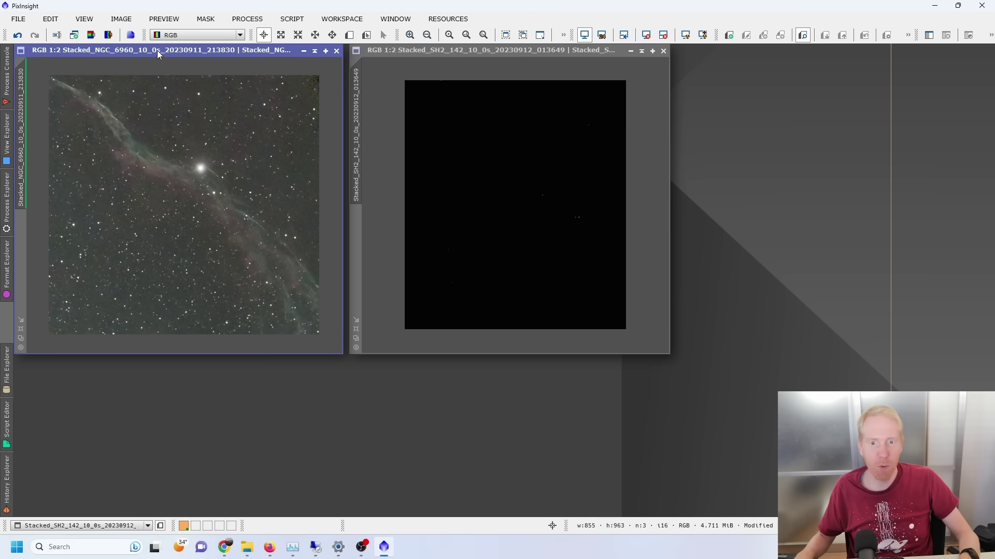
left_click(646, 36)
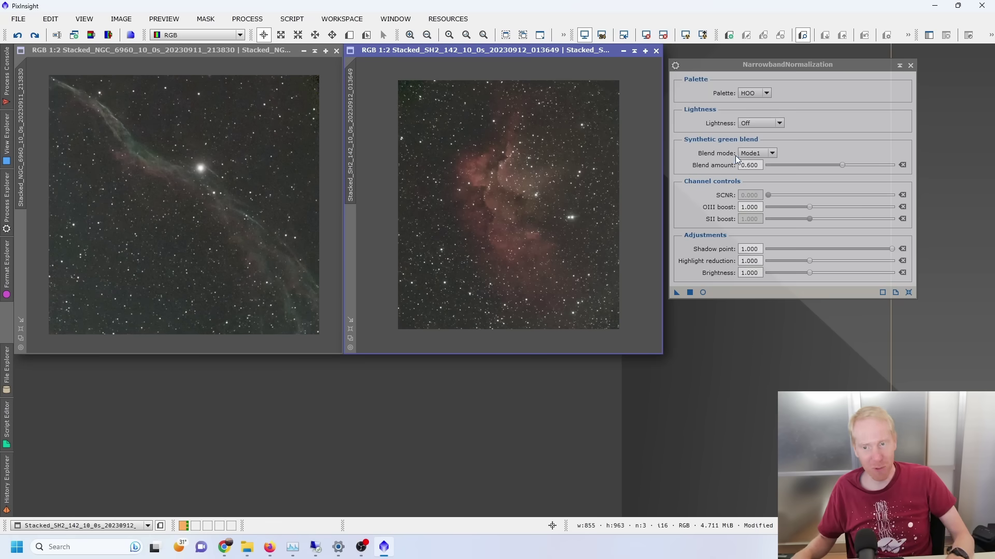
Run StarXTerminator on SH2-142 to remove its stars, and move the stars-only image aside.
mouse_move(5, 213)
scroll(129, 257, "down", 6)
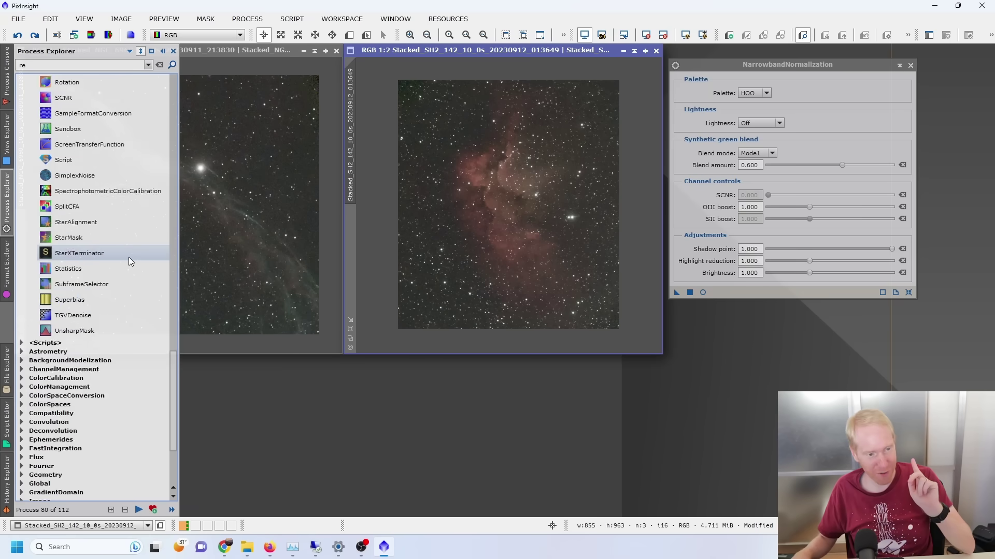
left_click(80, 299)
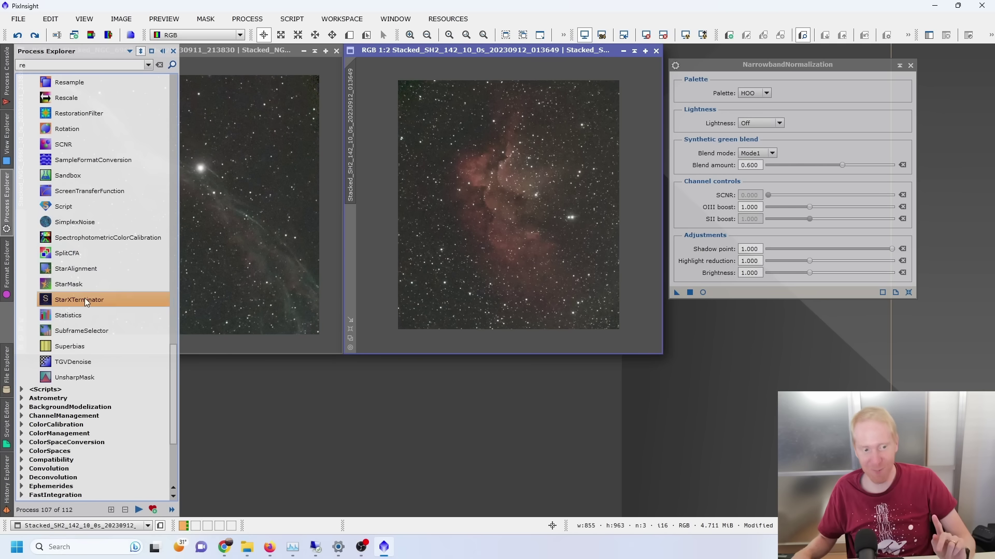
left_click_drag(781, 180, 781, 149)
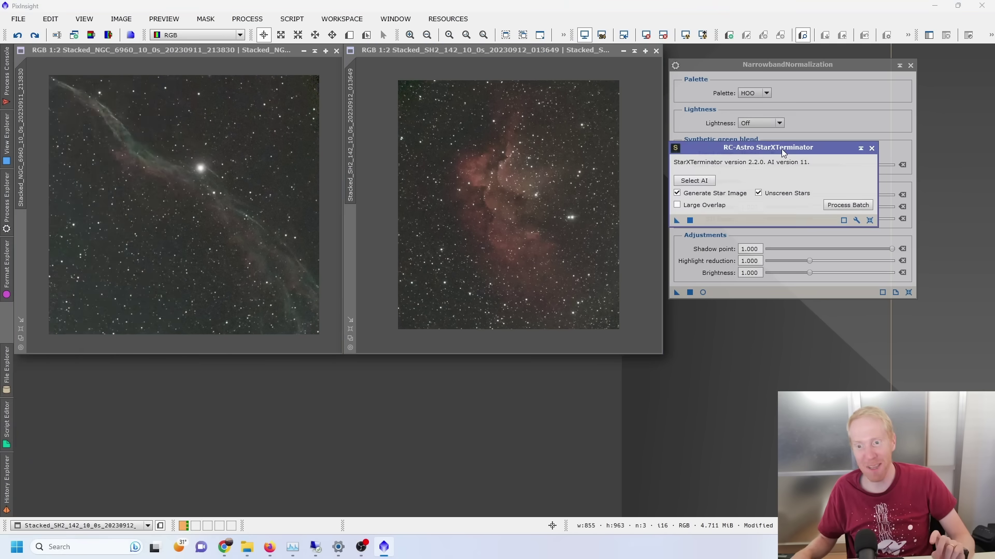
left_click_drag(676, 220, 533, 198)
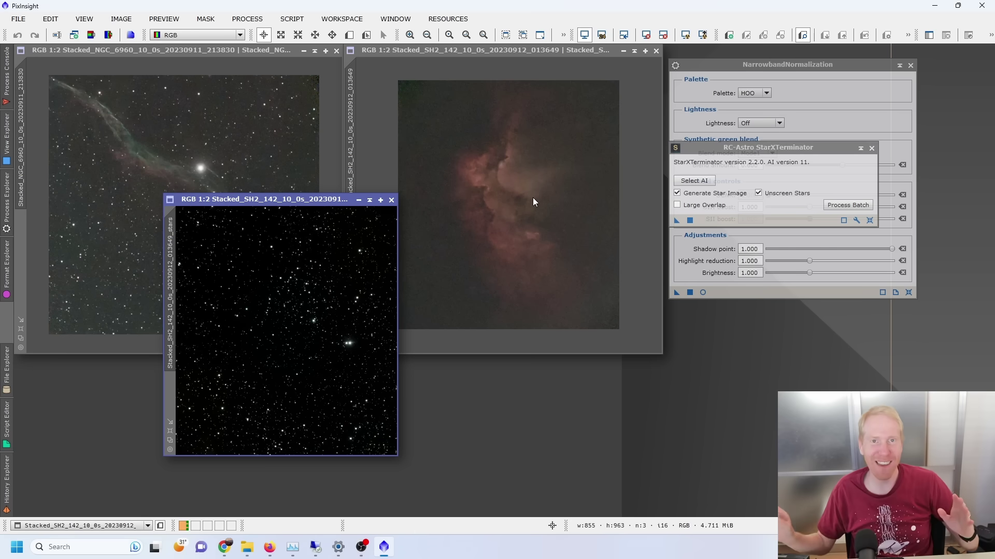
left_click_drag(330, 200, 838, 250)
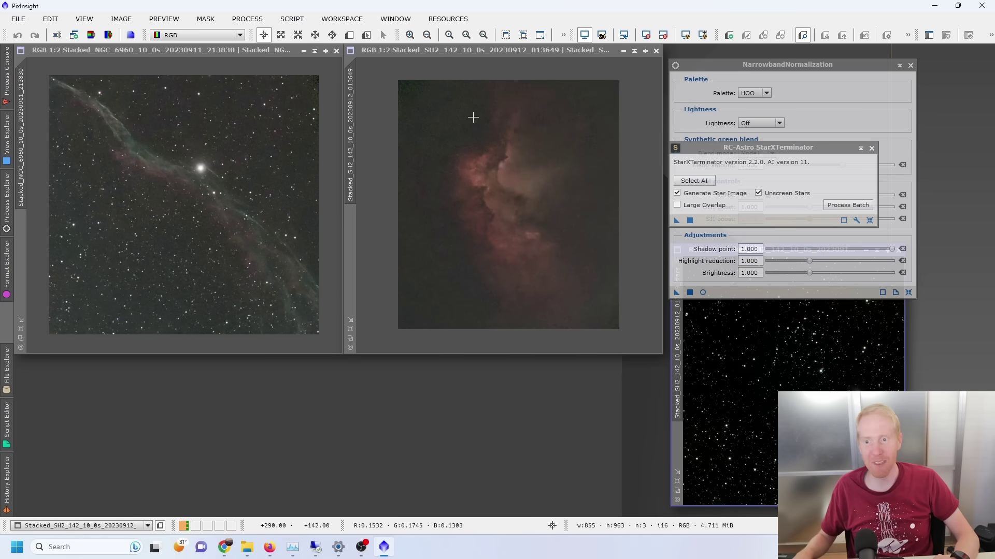
Apply NarrowbandNormalization with the HOO palette to the starless SH2-142 image.
left_click(752, 66)
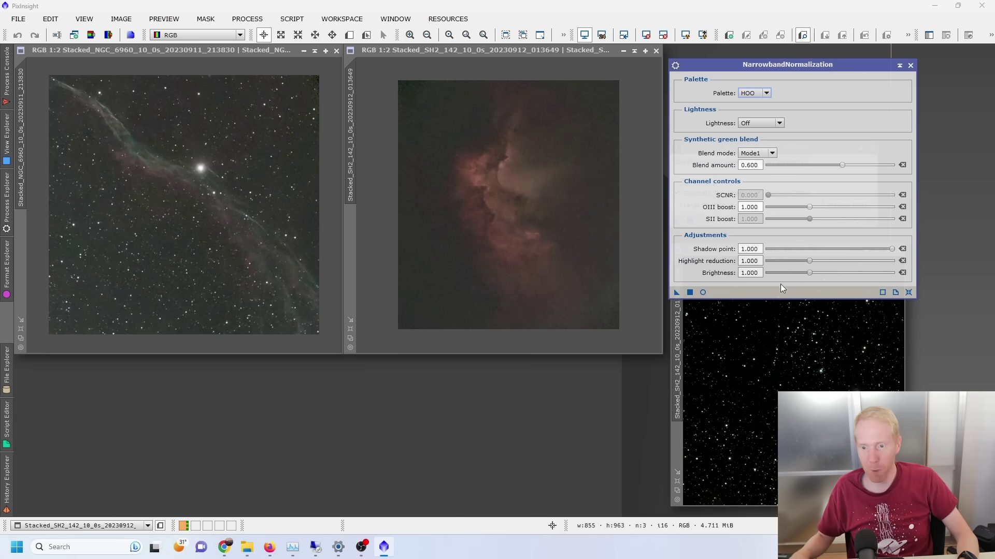
left_click_drag(514, 167, 516, 167)
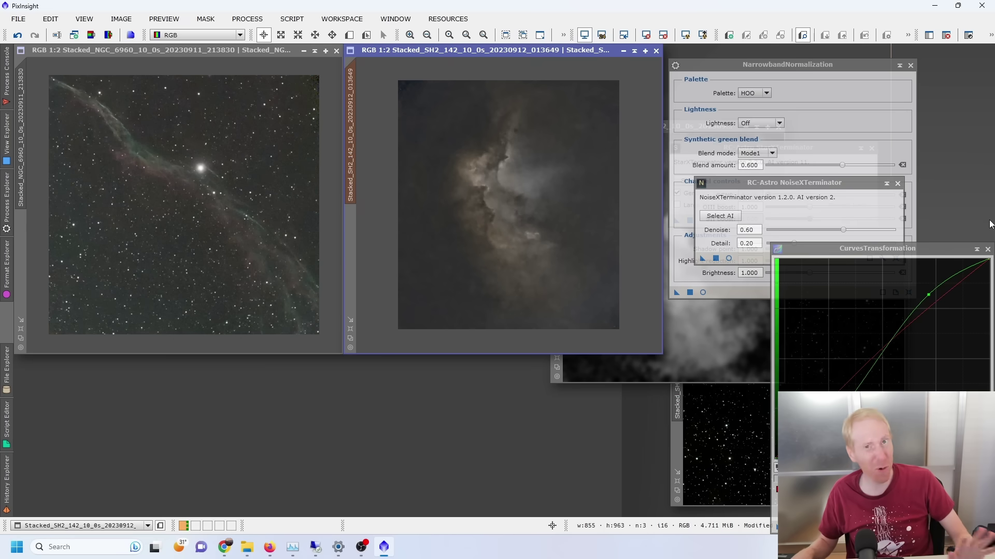
Apply the CurvesTransformation instance to shift SH2-142 toward warmer tones.
left_click_drag(779, 527, 534, 160)
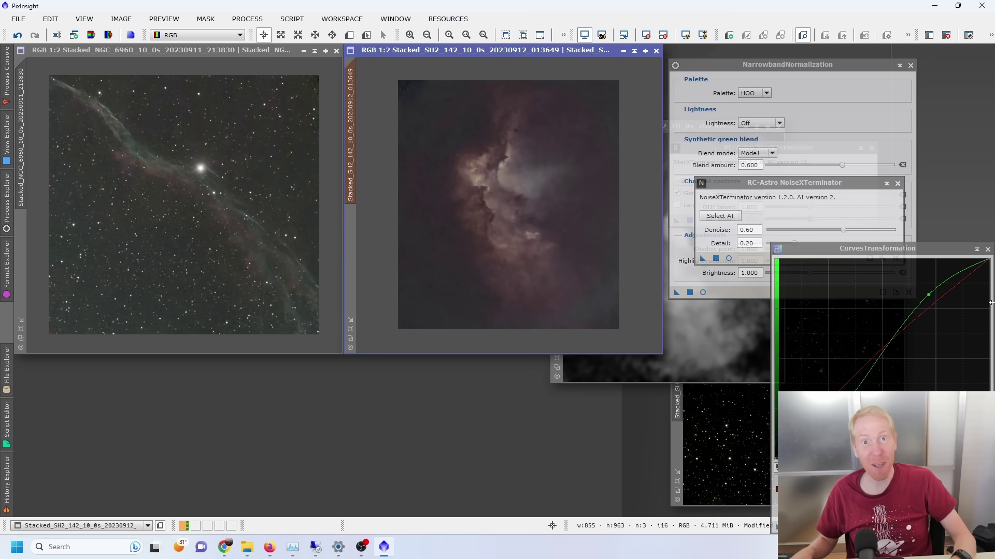
left_click_drag(676, 409, 578, 428)
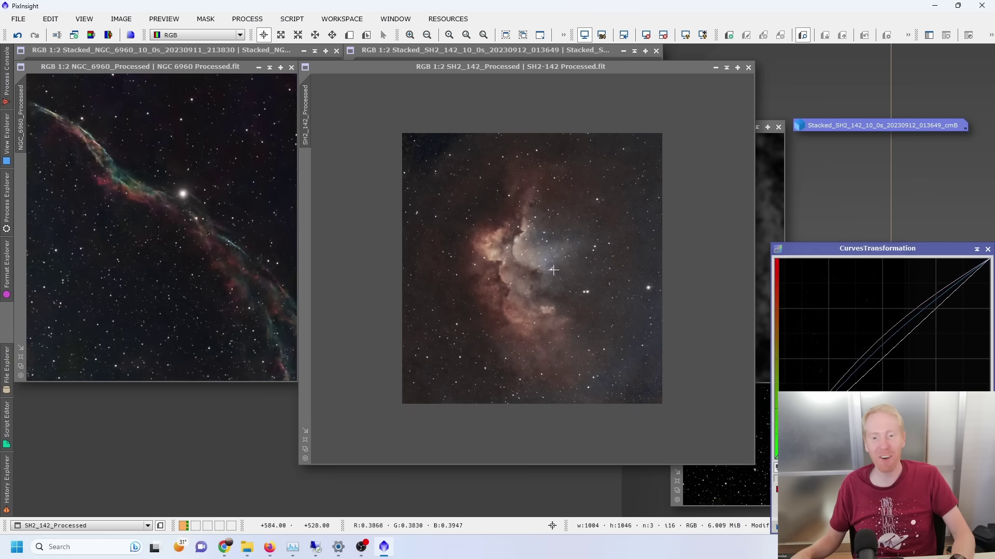
Move the NGC 6960 and SH2-142 windows up side by side, enlarging NGC 6960 to match SH2-142.
scroll(553, 270, "up", 1)
scroll(542, 267, "down", 1)
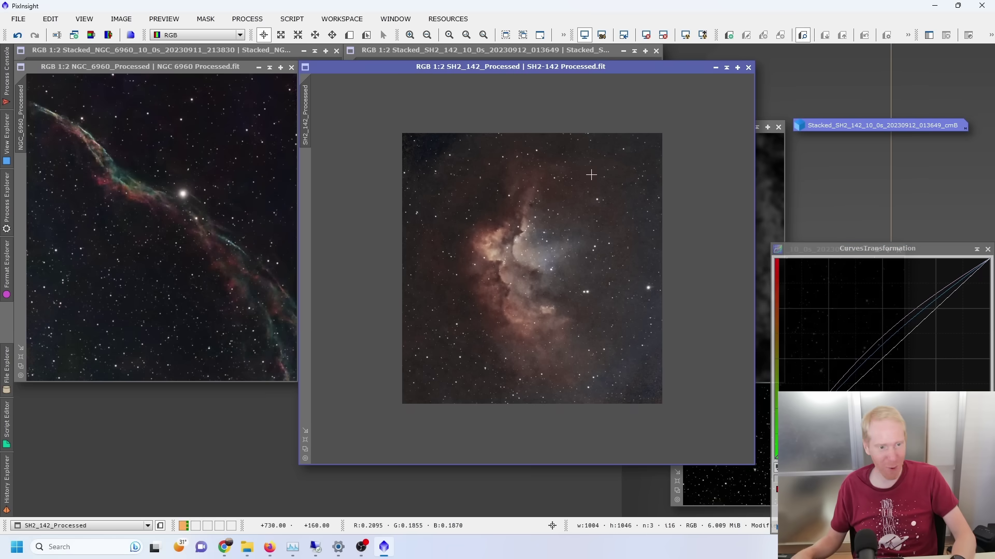
left_click_drag(433, 68, 485, 51)
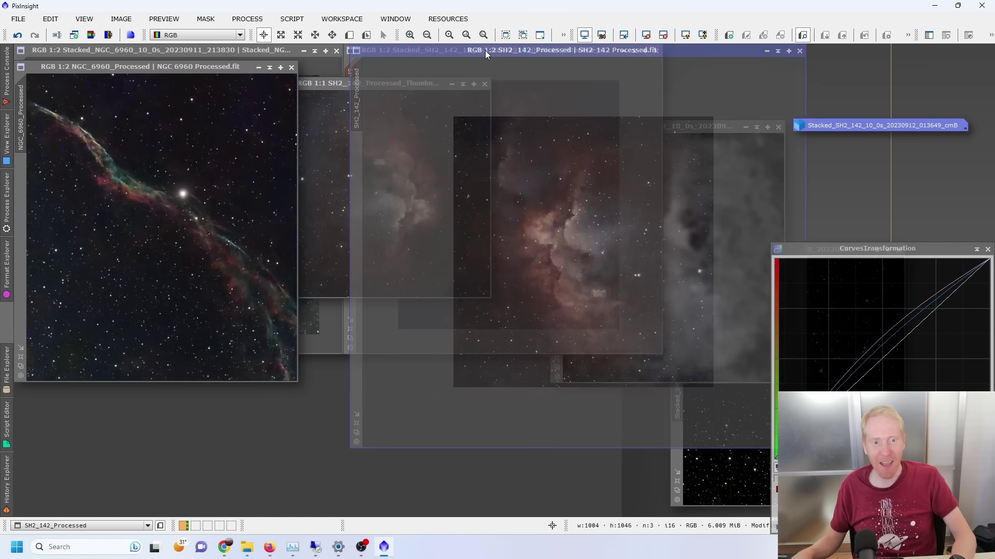
left_click_drag(210, 63, 208, 47)
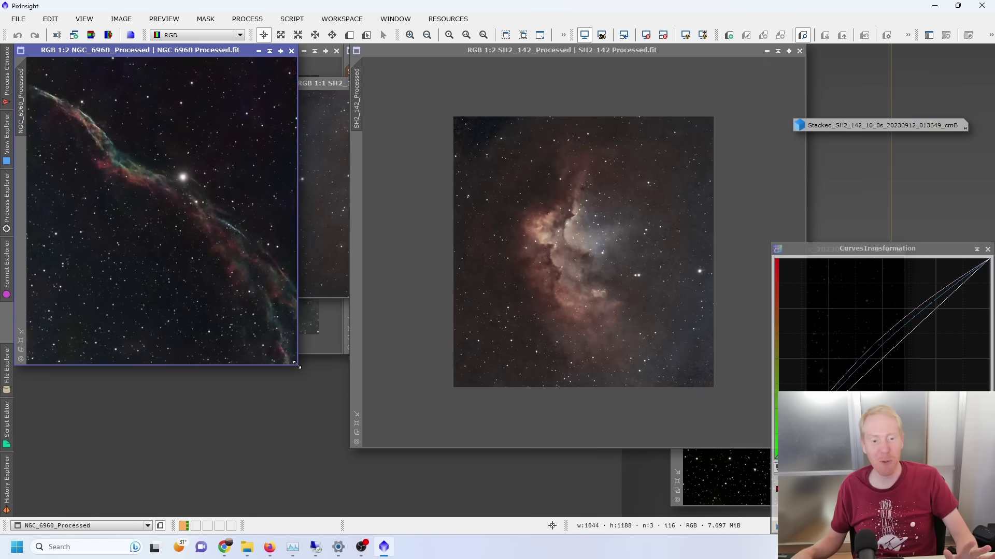
left_click_drag(297, 365, 347, 447)
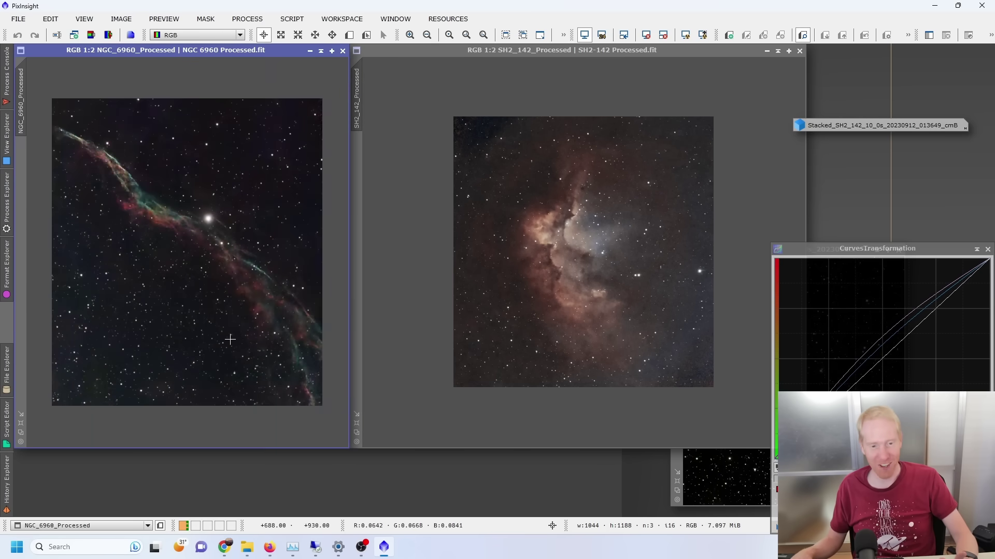
left_click(560, 299)
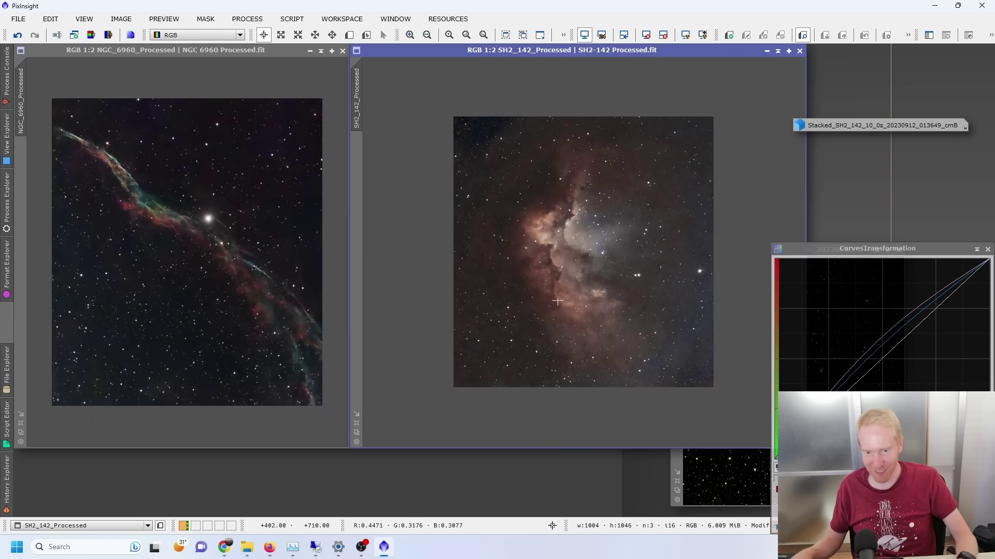